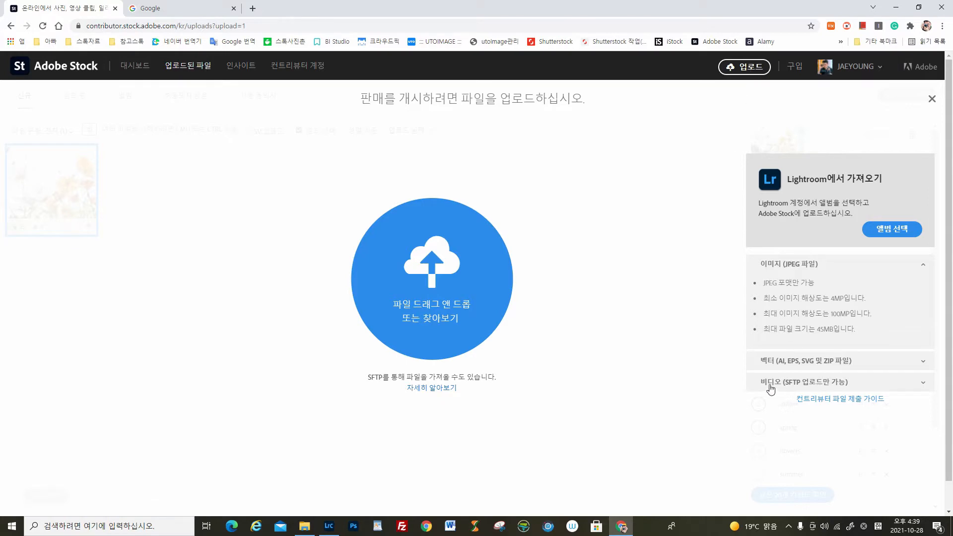
# - Expand the video upload requirements, open the SFTP import instructions and request the FileZilla client download for Windows (64bit x86)
pyautogui.click(830, 383)
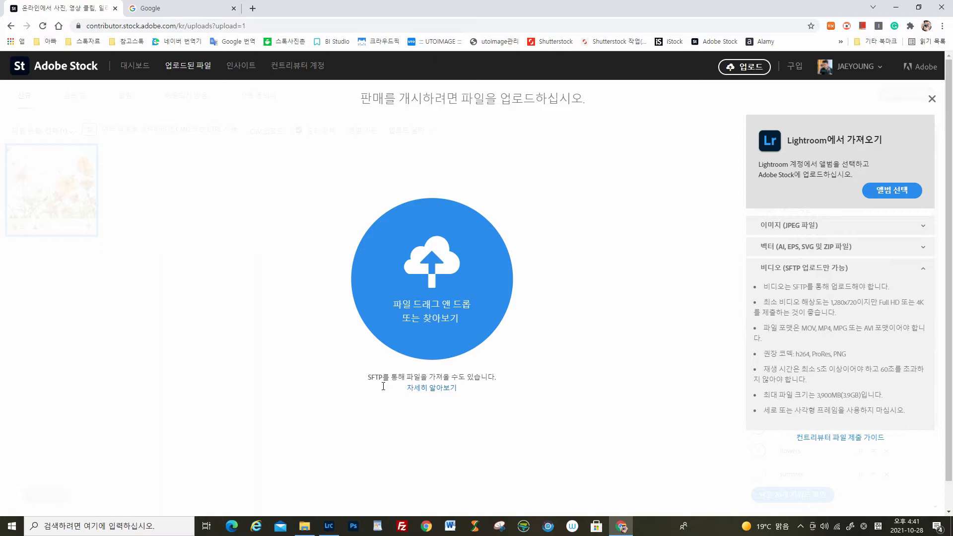
pyautogui.click(444, 392)
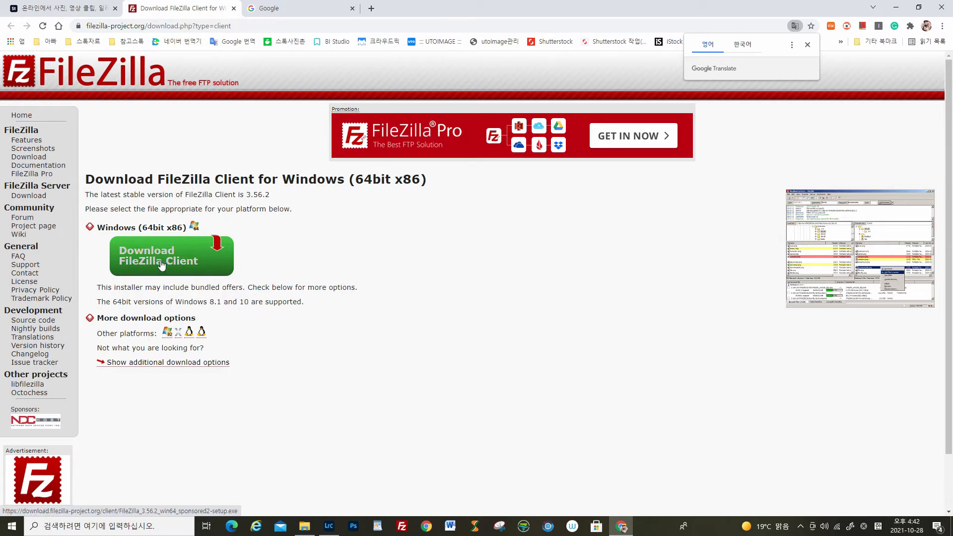
pyautogui.click(191, 264)
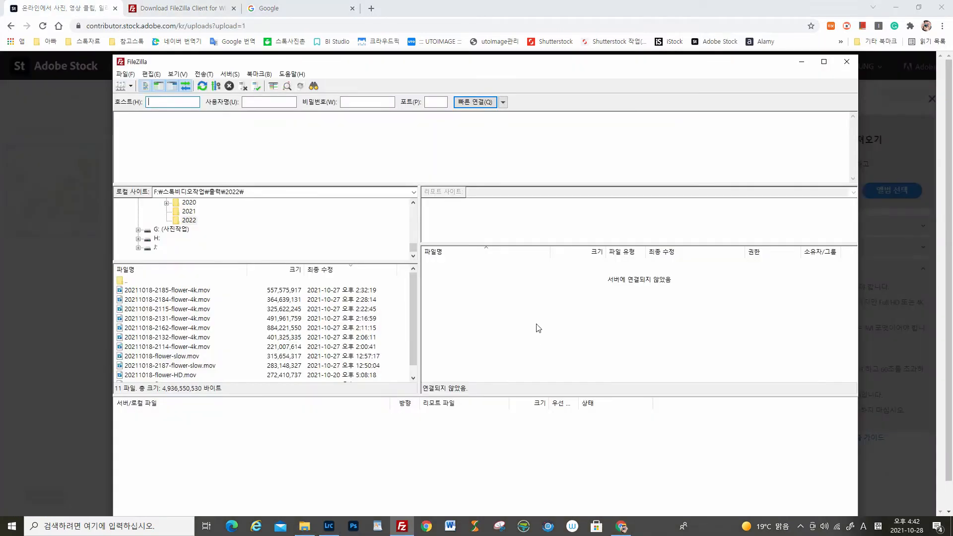
# - Switch to FileZilla and examine the host, user name and password fields of its quick connection bar
pyautogui.moveTo(531, 62); pyautogui.dragTo(531, 30)
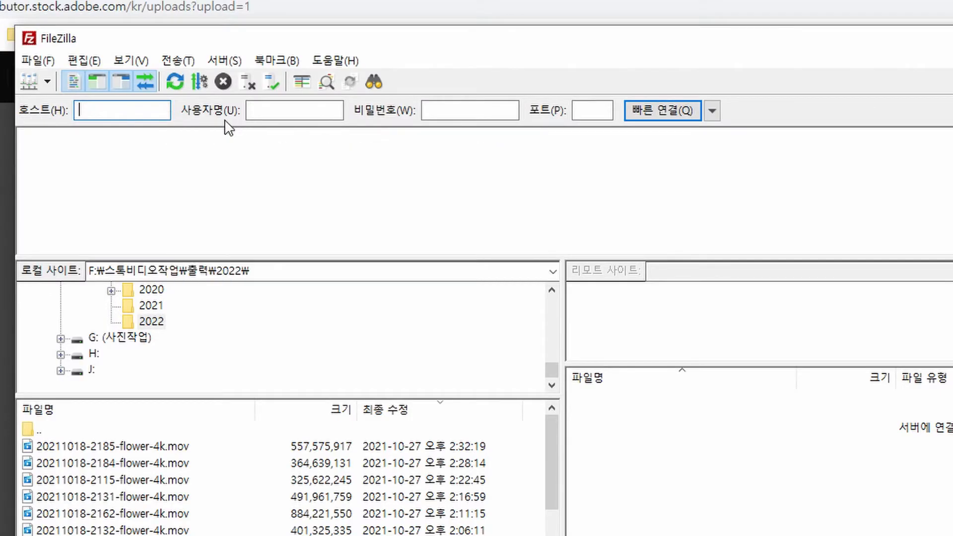
pyautogui.click(283, 112)
pyautogui.click(441, 112)
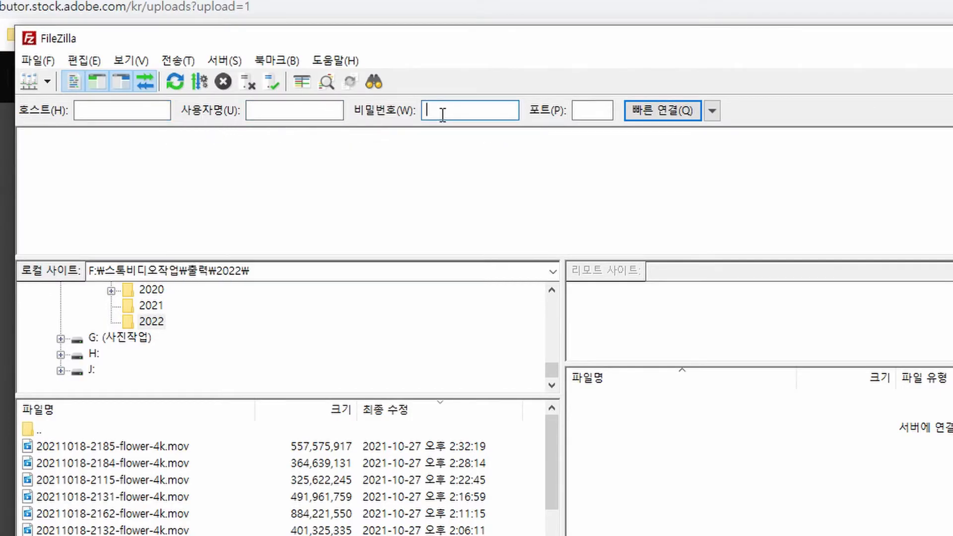
pyautogui.click(138, 118)
pyautogui.click(293, 118)
pyautogui.click(441, 117)
pyautogui.click(152, 113)
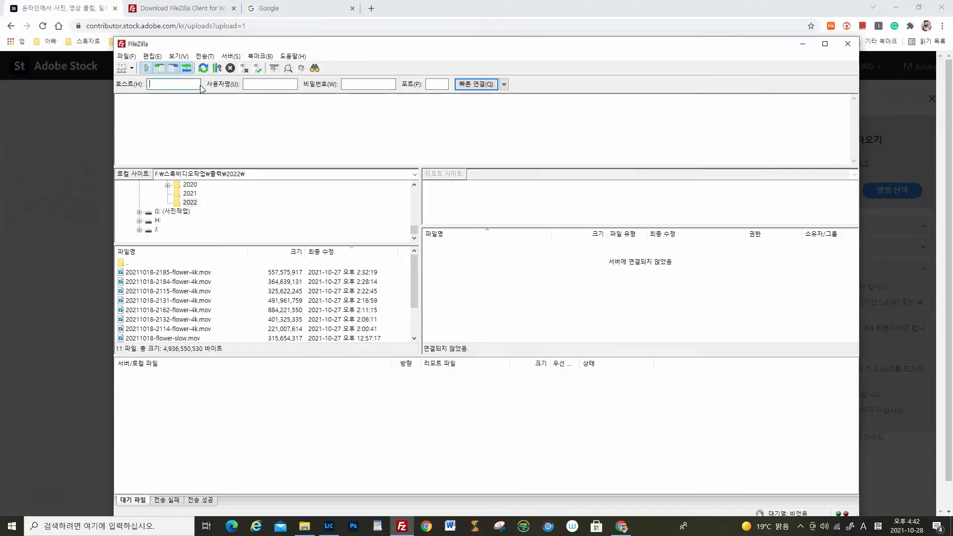
pyautogui.click(275, 87)
pyautogui.click(365, 89)
pyautogui.click(183, 88)
# - Copy the host address sftp://sftp.contributor.adobestock.com from the Adobe Stock SFTP instructions into FileZilla's host field
pyautogui.click(59, 269)
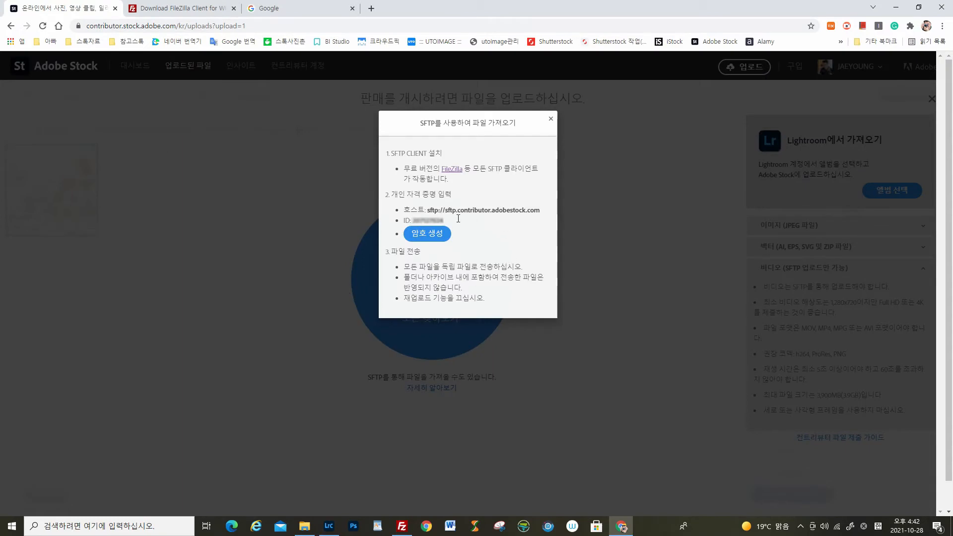
pyautogui.doubleClick(491, 217)
pyautogui.hotkey('ctrl', 'c')
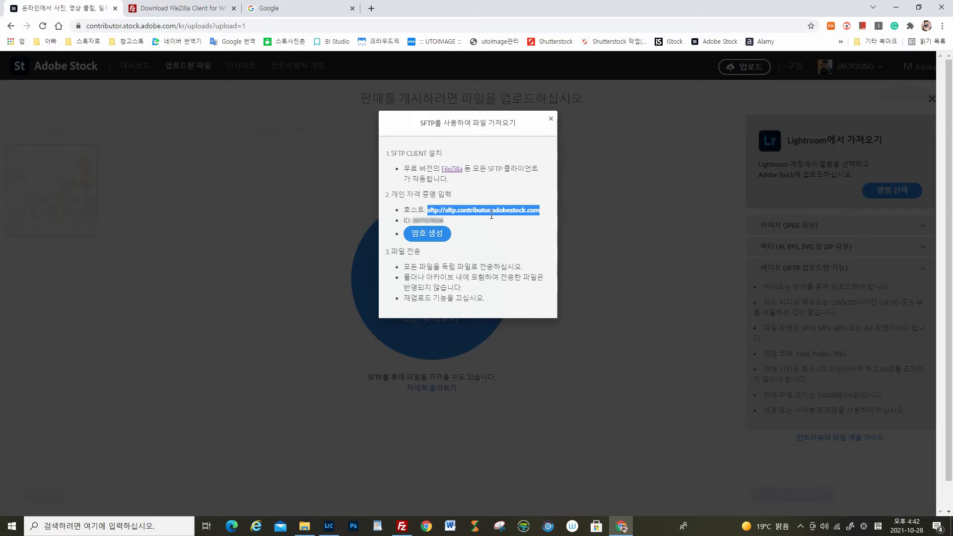
pyautogui.click(402, 527)
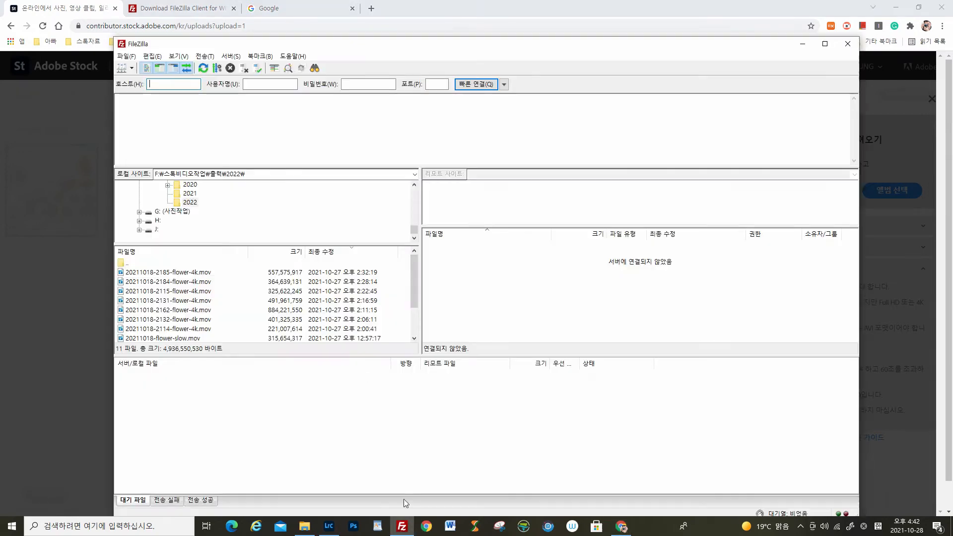
pyautogui.hotkey('ctrl', 'v')
# - Copy the contributor ID from the Adobe Stock SFTP instructions into FileZilla's user name field
pyautogui.click(77, 163)
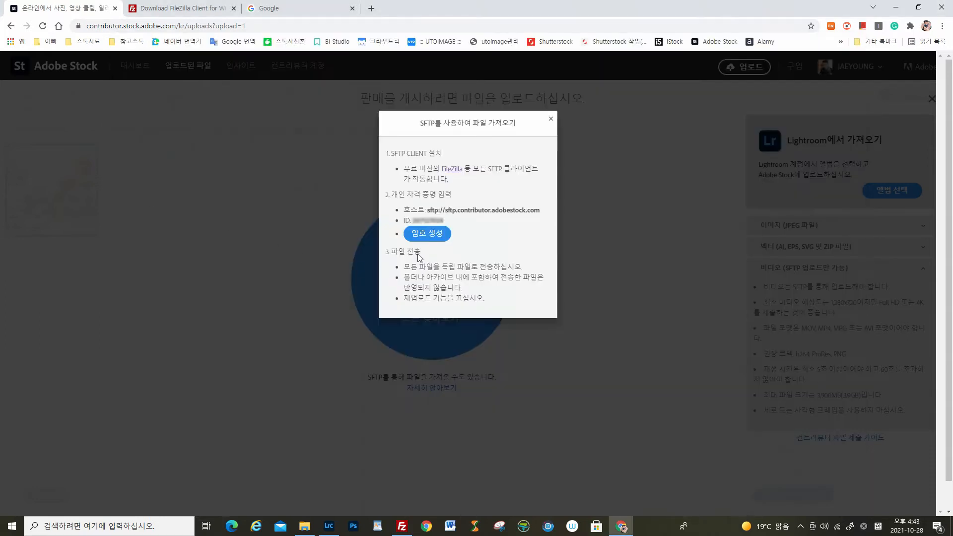
pyautogui.doubleClick(430, 220)
pyautogui.click(402, 527)
pyautogui.click(271, 85)
pyautogui.hotkey('ctrl', 'v')
# - Generate an SFTP password in Adobe Stock, paste it into FileZilla's password field and connect to the server
pyautogui.click(373, 86)
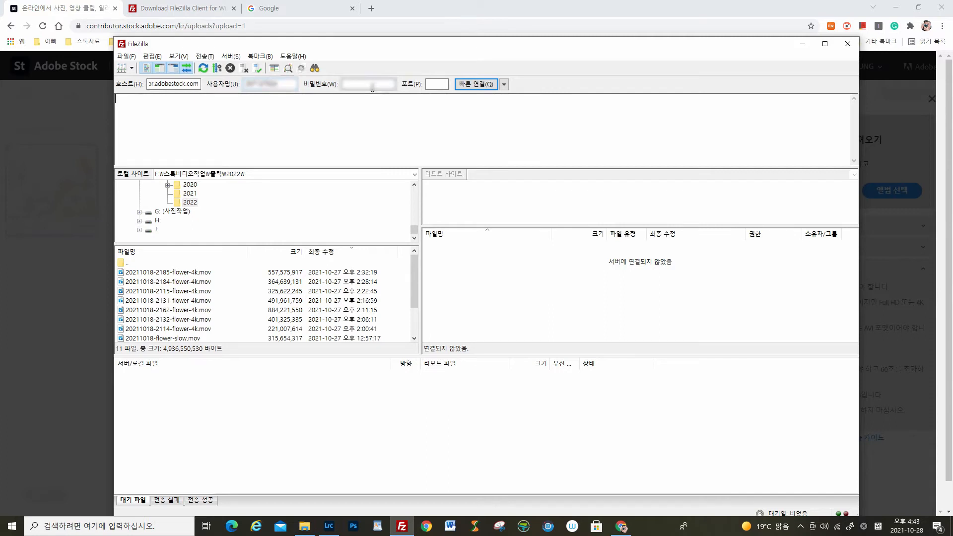
pyautogui.click(102, 126)
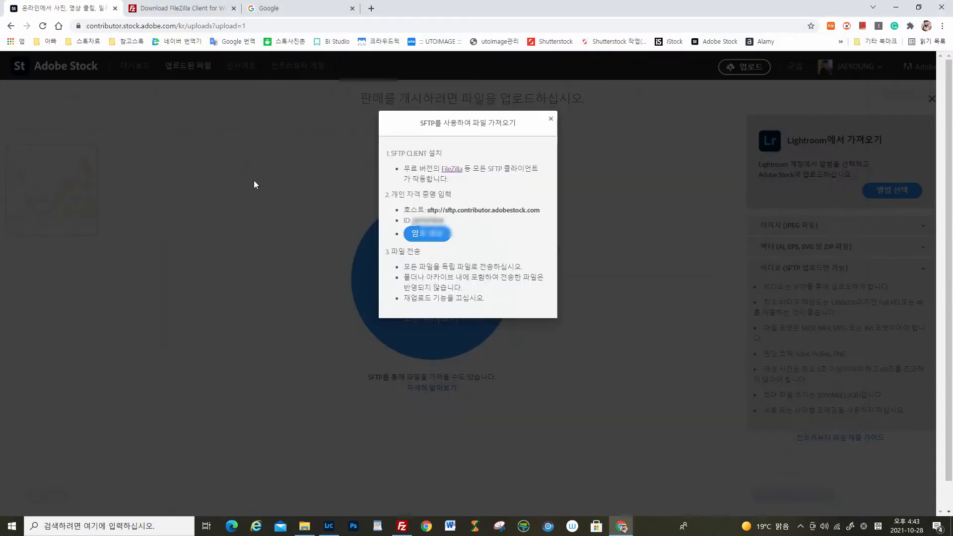
pyautogui.click(435, 242)
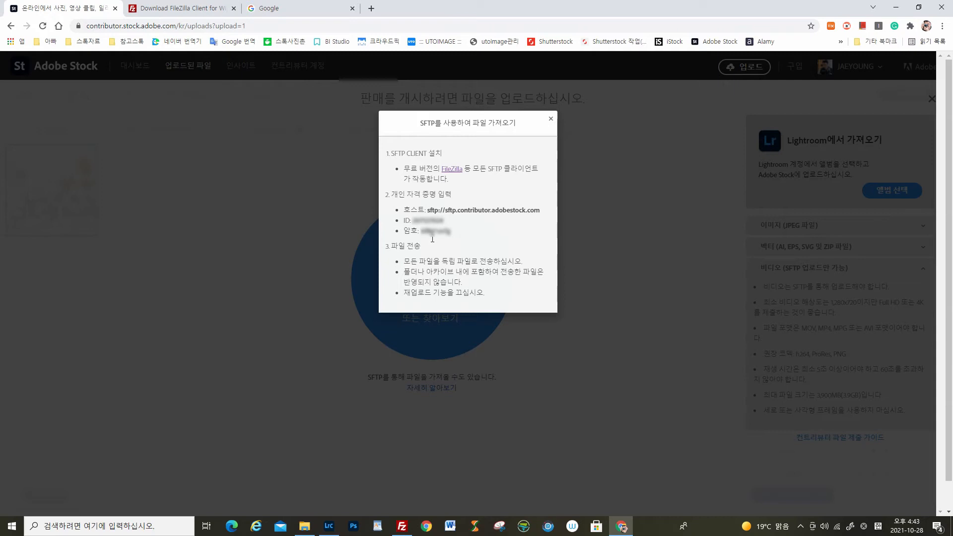
pyautogui.moveTo(422, 232); pyautogui.dragTo(452, 240)
pyautogui.click(402, 527)
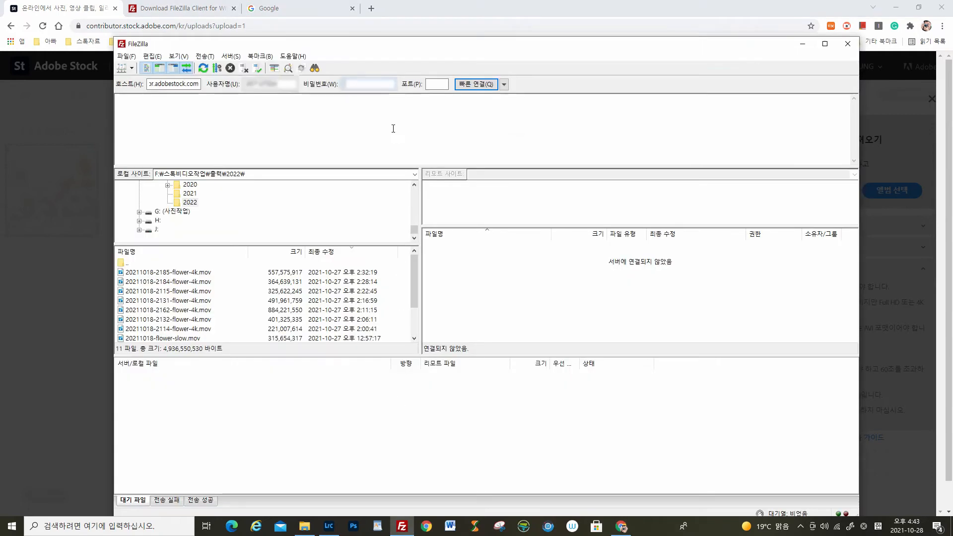
pyautogui.hotkey('ctrl', 'v')
pyautogui.click(486, 88)
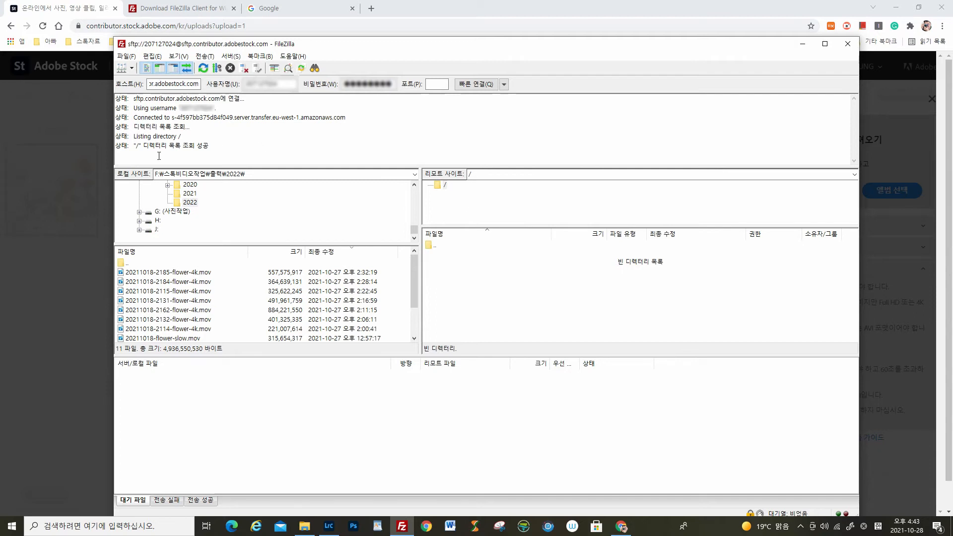
# - Check the connection log and the contents of the remote root directory
pyautogui.moveTo(144, 147)
pyautogui.mouseDown()
pyautogui.moveTo(211, 148)
pyautogui.moveTo(140, 147)
pyautogui.mouseUp()
pyautogui.click(220, 152)
pyautogui.click(250, 147)
pyautogui.moveTo(460, 267); pyautogui.dragTo(426, 240)
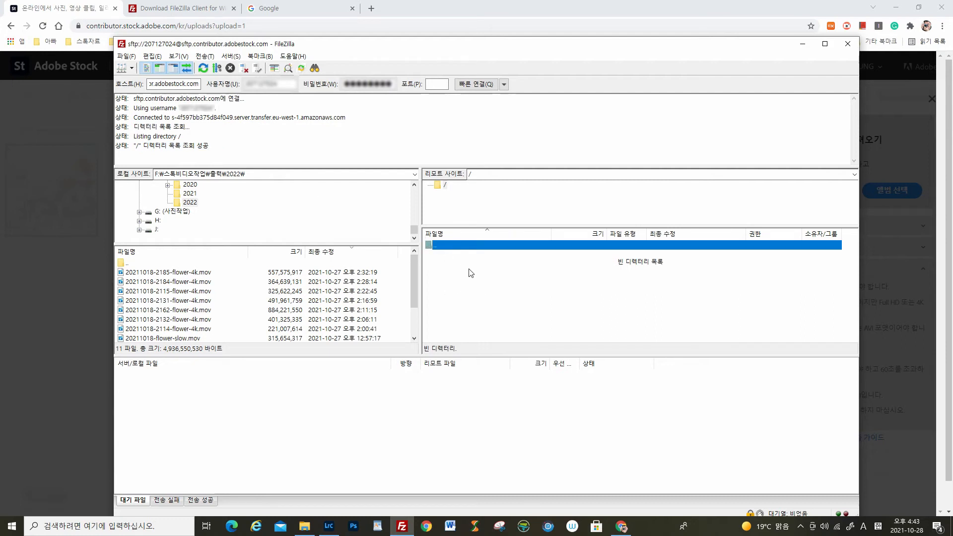
pyautogui.click(468, 269)
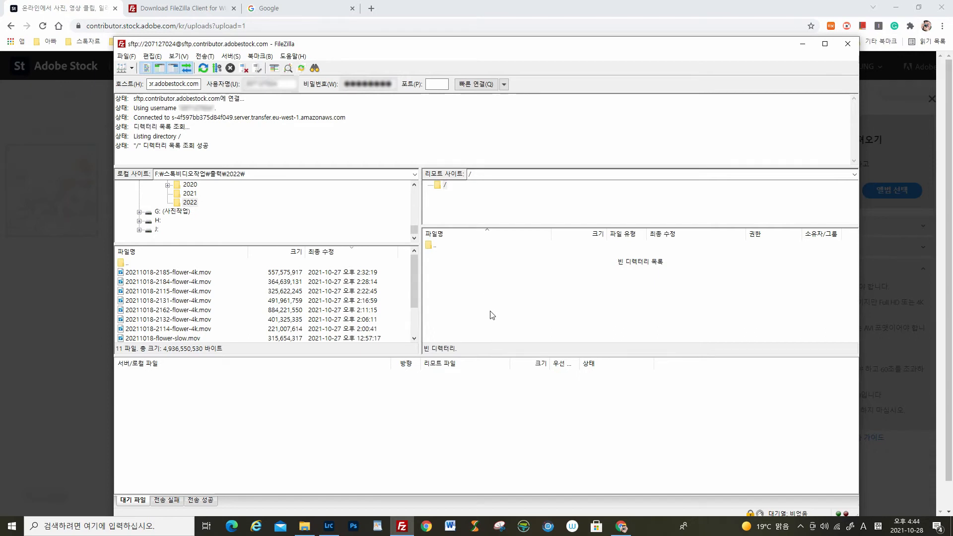
# - Switch to File Explorer to view the 2022 output folder on drive F:, and return to FileZilla
pyautogui.click(307, 530)
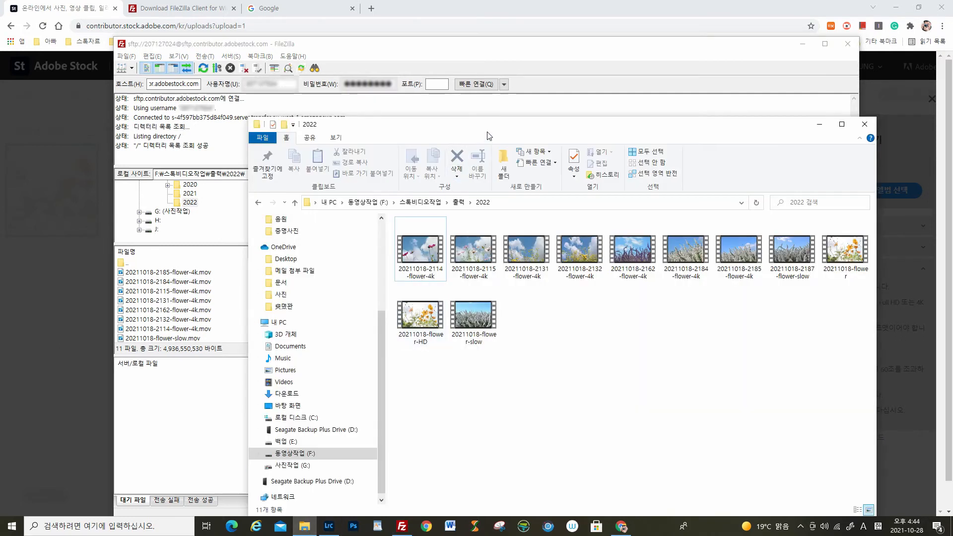
pyautogui.moveTo(274, 455)
pyautogui.mouseDown()
pyautogui.moveTo(279, 467)
pyautogui.moveTo(452, 287)
pyautogui.moveTo(318, 442)
pyautogui.moveTo(288, 461)
pyautogui.mouseUp()
pyautogui.click(430, 152)
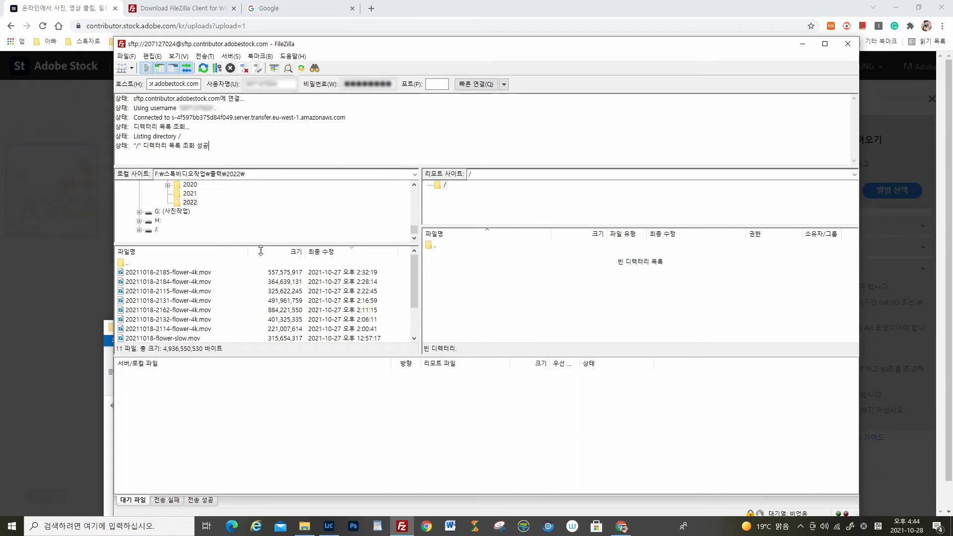
# - Look through the local folder tree and shrink its pane to give the local file list more room
pyautogui.moveTo(259, 249); pyautogui.dragTo(257, 282)
pyautogui.scroll(4, 255, 241)
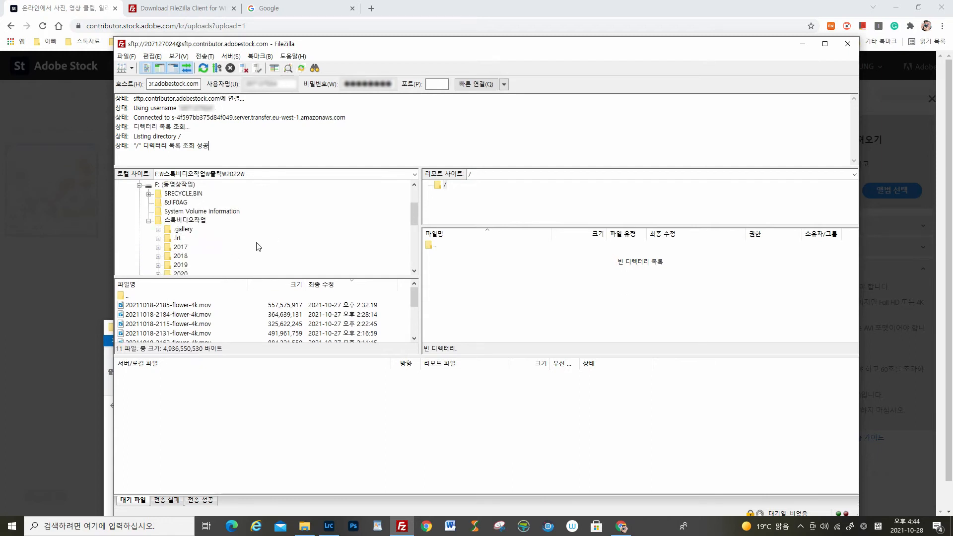
pyautogui.scroll(-4, 255, 241)
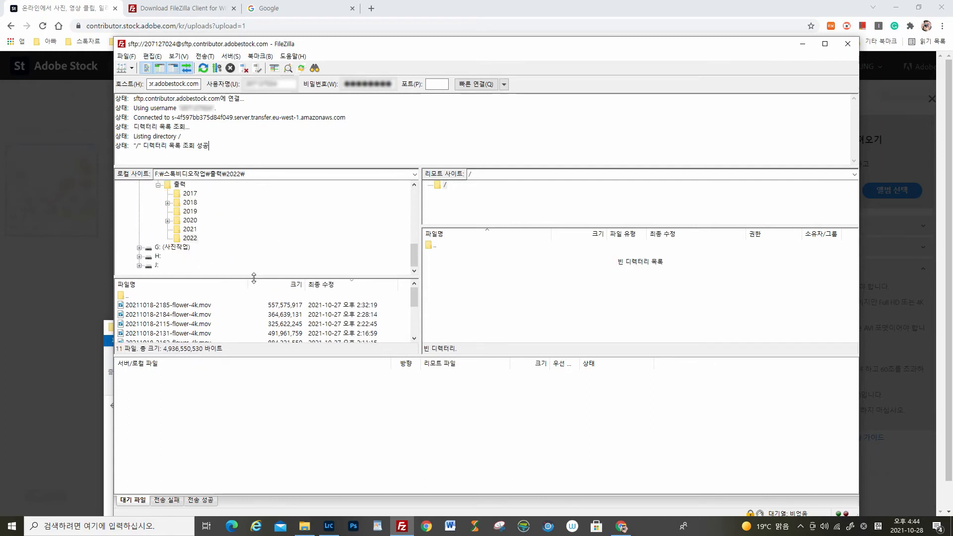
pyautogui.moveTo(252, 281); pyautogui.dragTo(267, 222)
# - Upload 20211018-flower-HD.mov from the local 2022 folder to the remote root directory
pyautogui.click(197, 255)
pyautogui.click(197, 248)
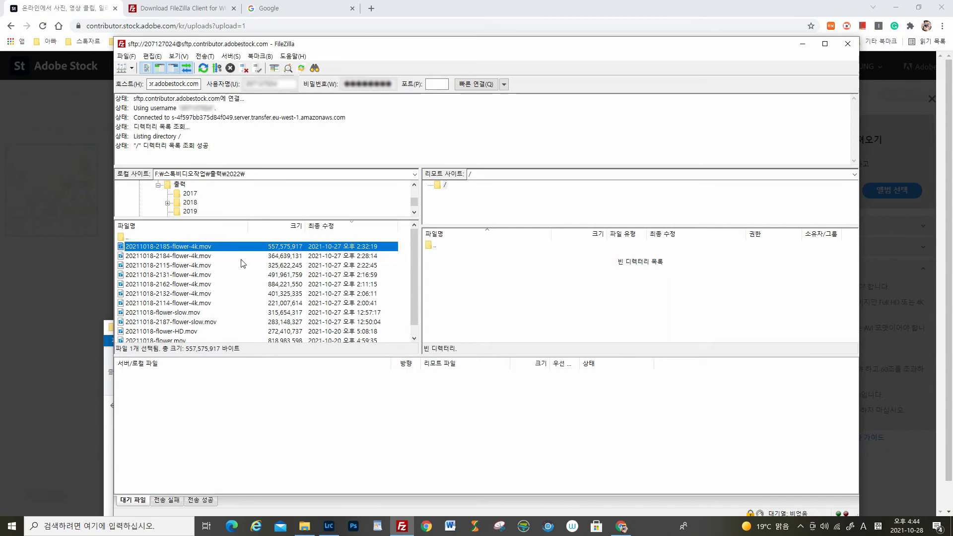
pyautogui.scroll(-1, 264, 271)
pyautogui.moveTo(175, 327); pyautogui.dragTo(462, 308)
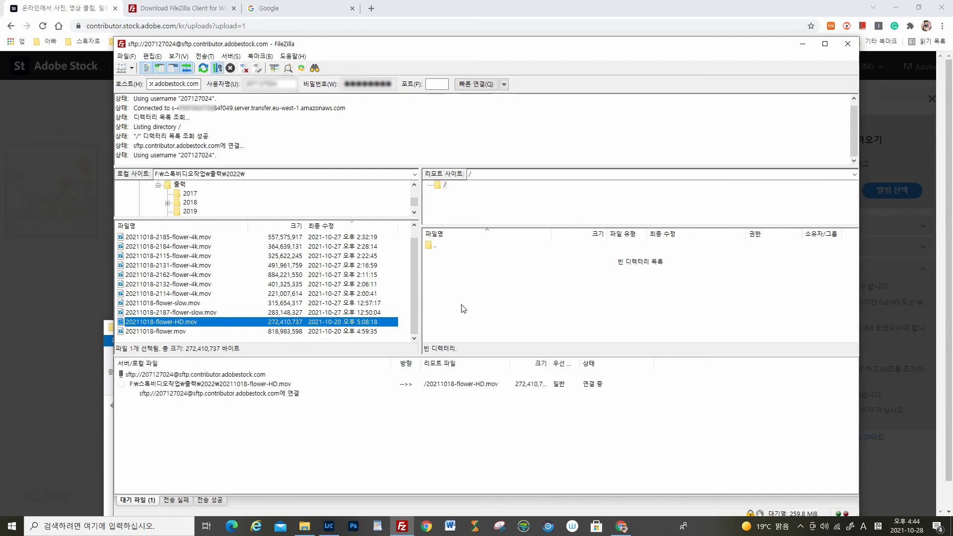
pyautogui.click(332, 420)
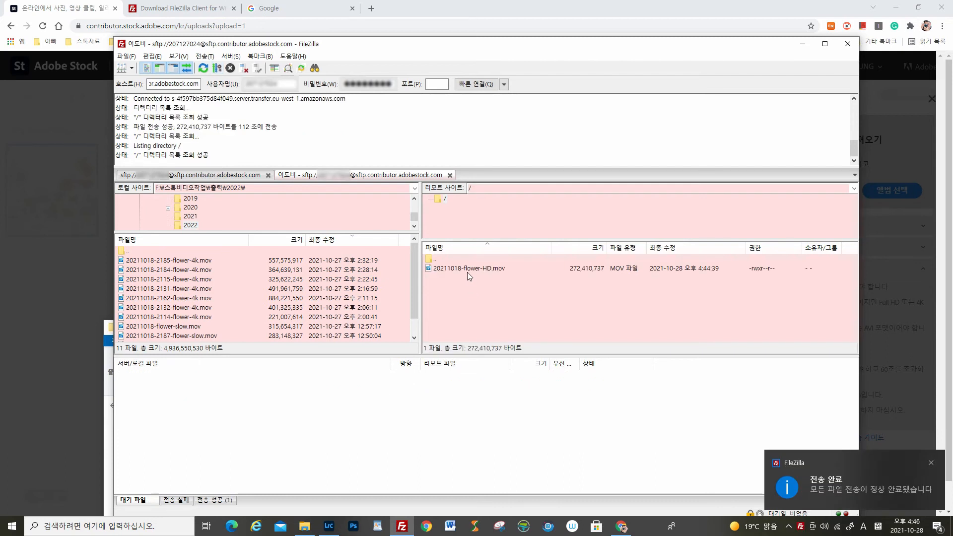
# - Examine the 20211018-flower-HD.mov entry in the remote file list
pyautogui.click(467, 270)
pyautogui.click(480, 290)
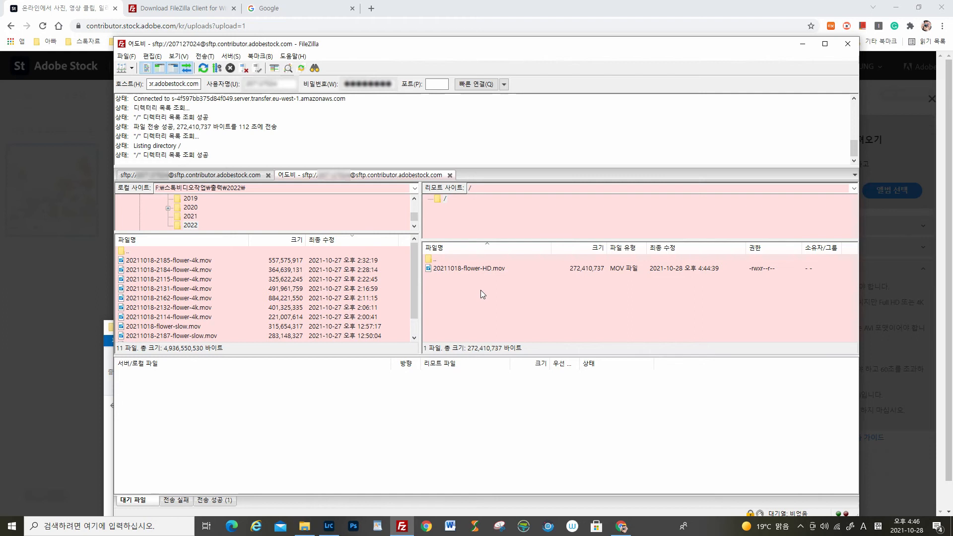
pyautogui.click(478, 270)
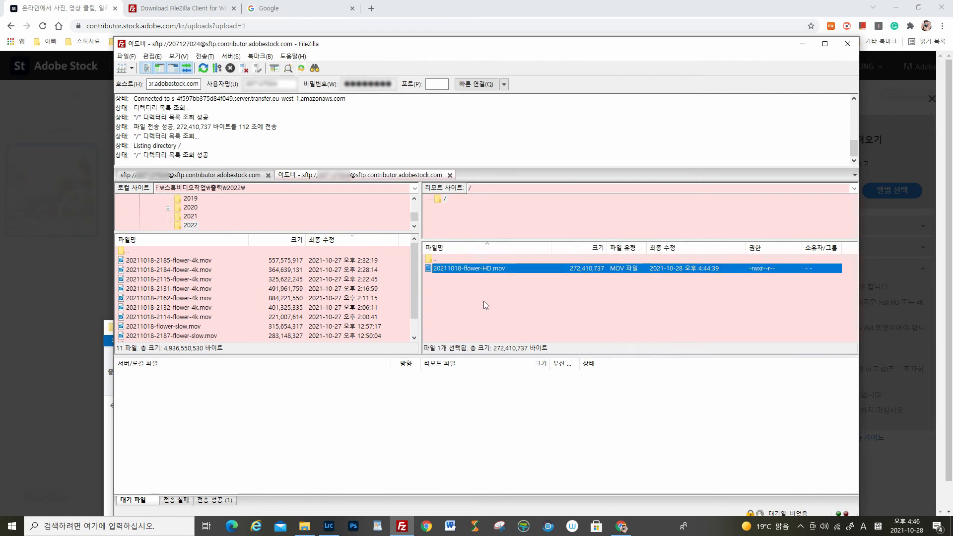
pyautogui.click(484, 301)
pyautogui.click(475, 272)
pyautogui.click(475, 306)
pyautogui.click(473, 269)
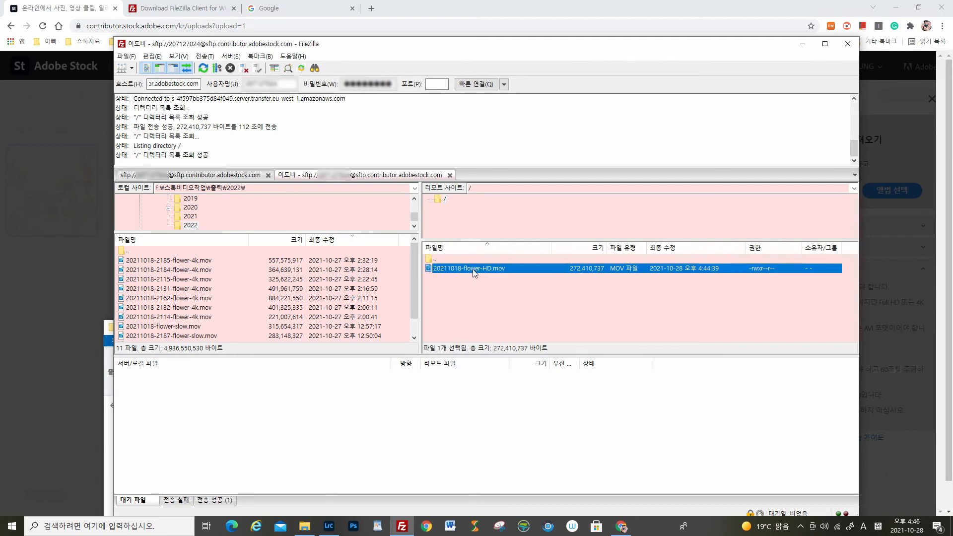
pyautogui.click(472, 302)
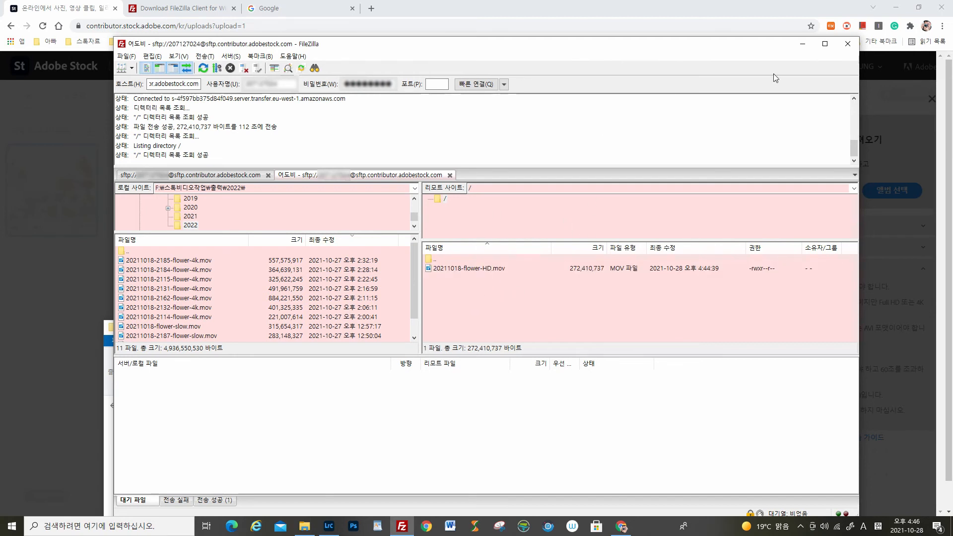
# - Minimize FileZilla and File Explorer, and open the uploaded files page (업로드된 파일) in Adobe Stock
pyautogui.click(803, 44)
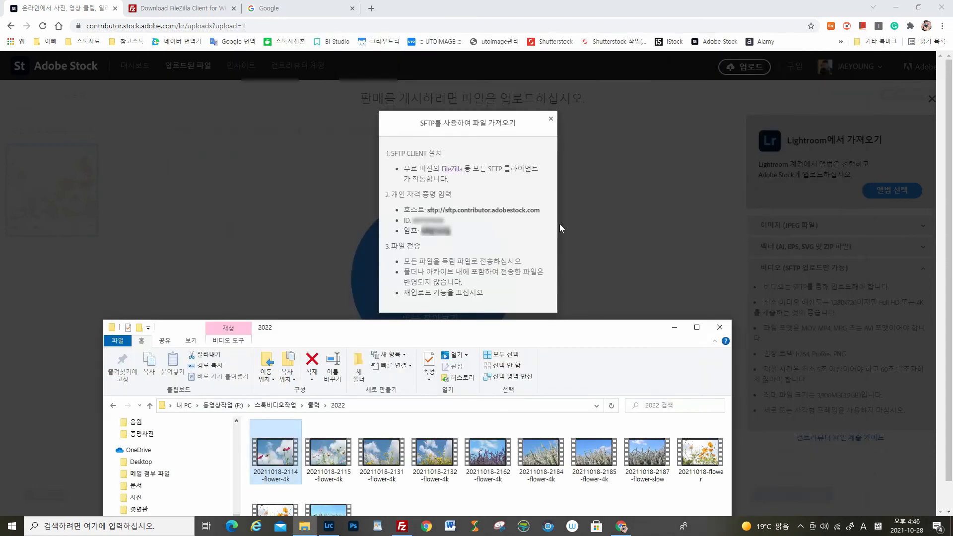
pyautogui.click(675, 326)
pyautogui.click(189, 67)
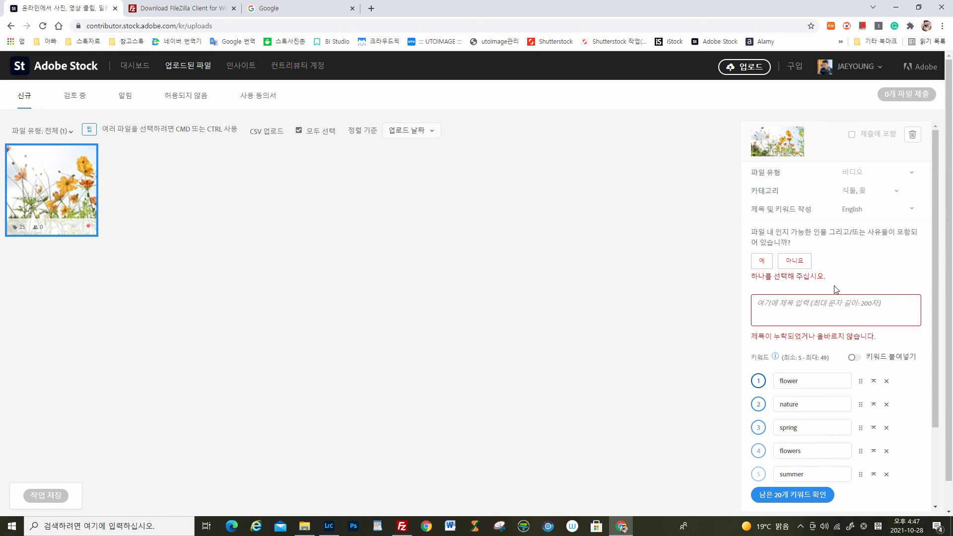
# - Set the title and keyword language of the uploaded flower video to Korean (한국)
pyautogui.scroll(-2, 834, 290)
pyautogui.scroll(2, 835, 290)
pyautogui.click(859, 211)
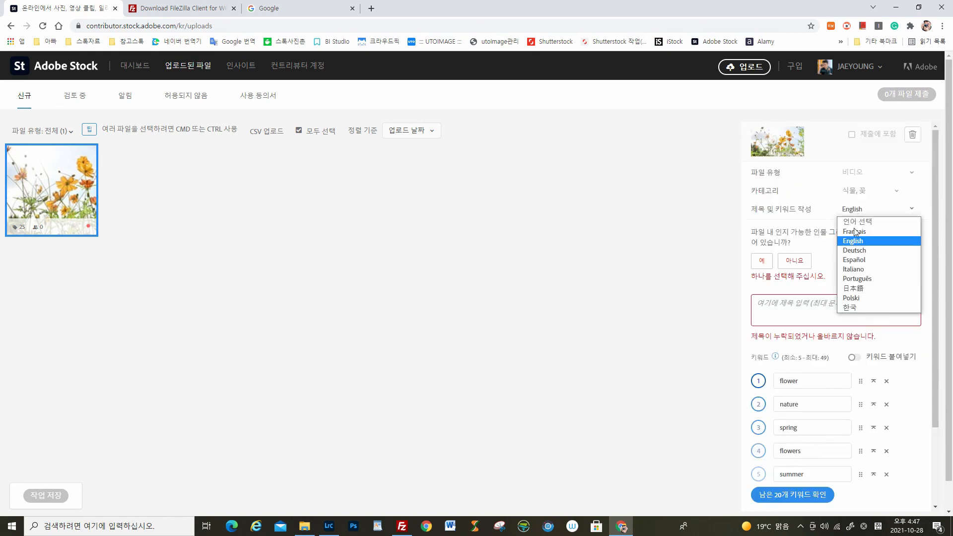
pyautogui.click(866, 309)
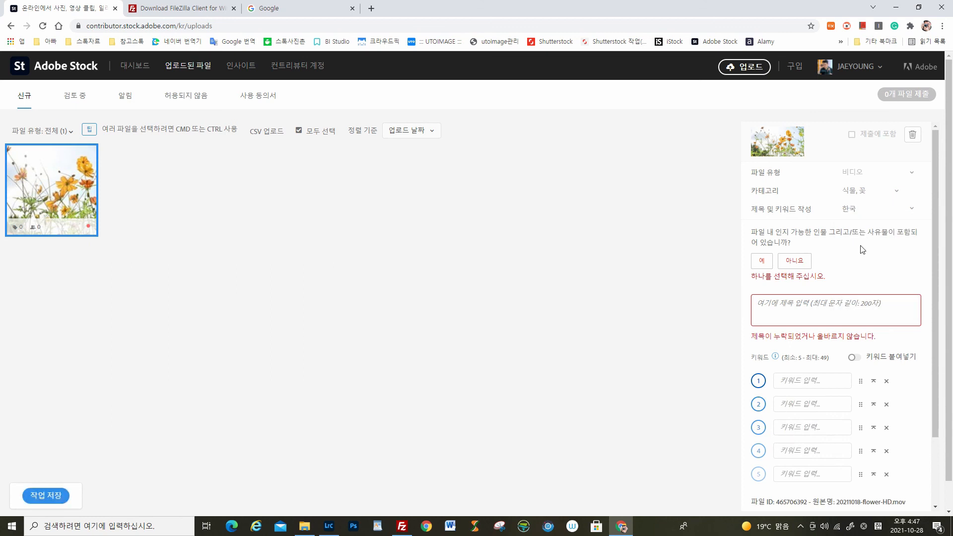
pyautogui.scroll(-2, 856, 271)
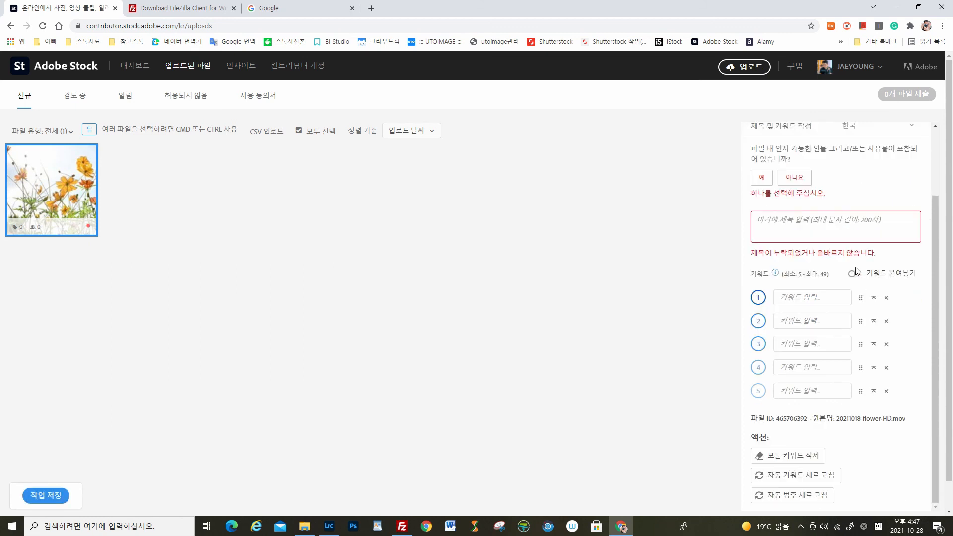